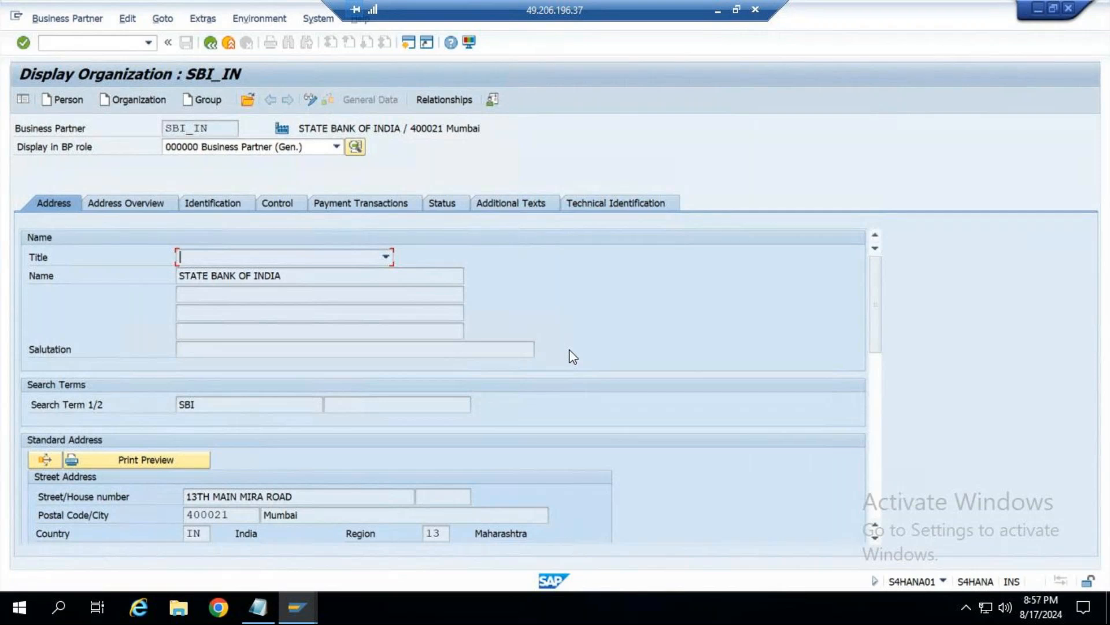
# Display business partner SBI_IN in the role TR0151 Counterparty
pyautogui.click(336, 147)
pyautogui.press('Down')
pyautogui.press('Escape')
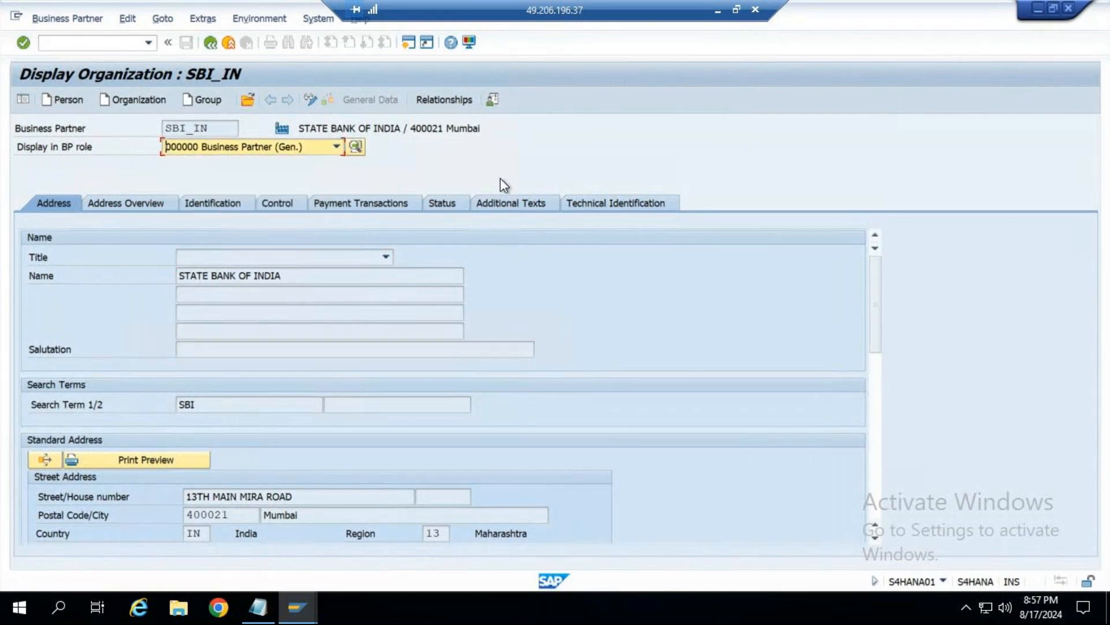
pyautogui.click(718, 10)
pyautogui.click(261, 608)
pyautogui.click(326, 147)
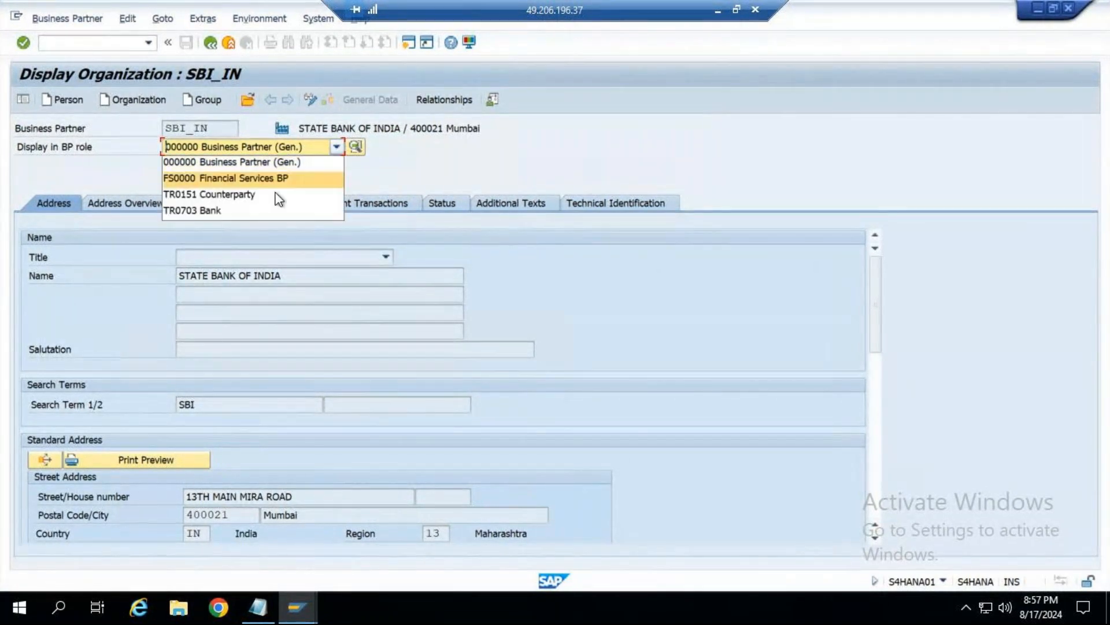
pyautogui.click(259, 197)
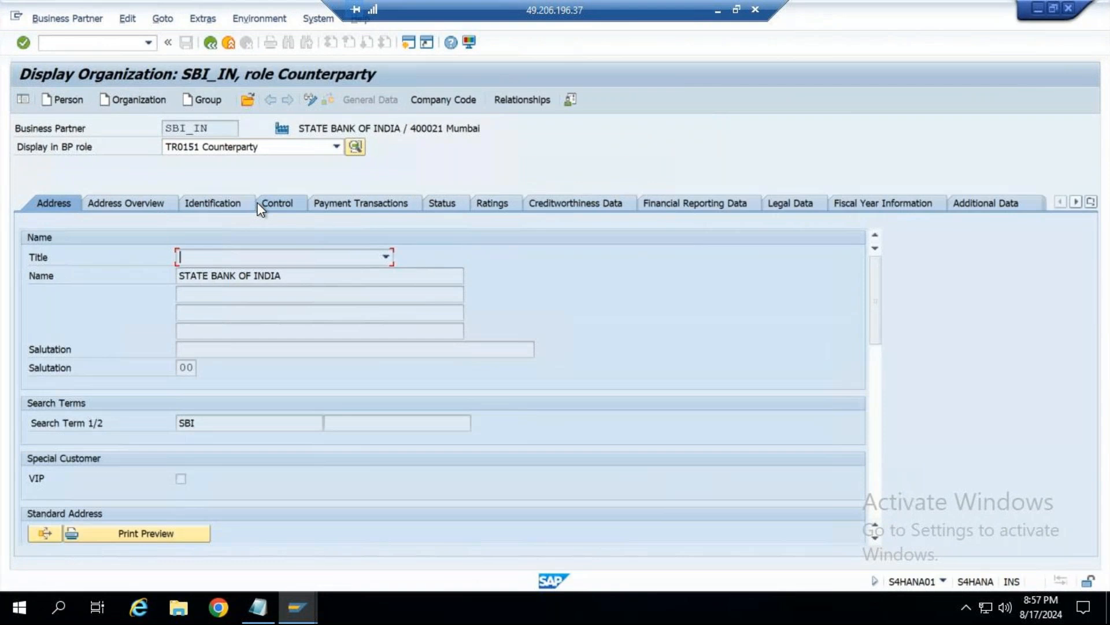
# Open the counterparty's TR02 company code data and view its correspondence and authorization settings
pyautogui.click(602, 202)
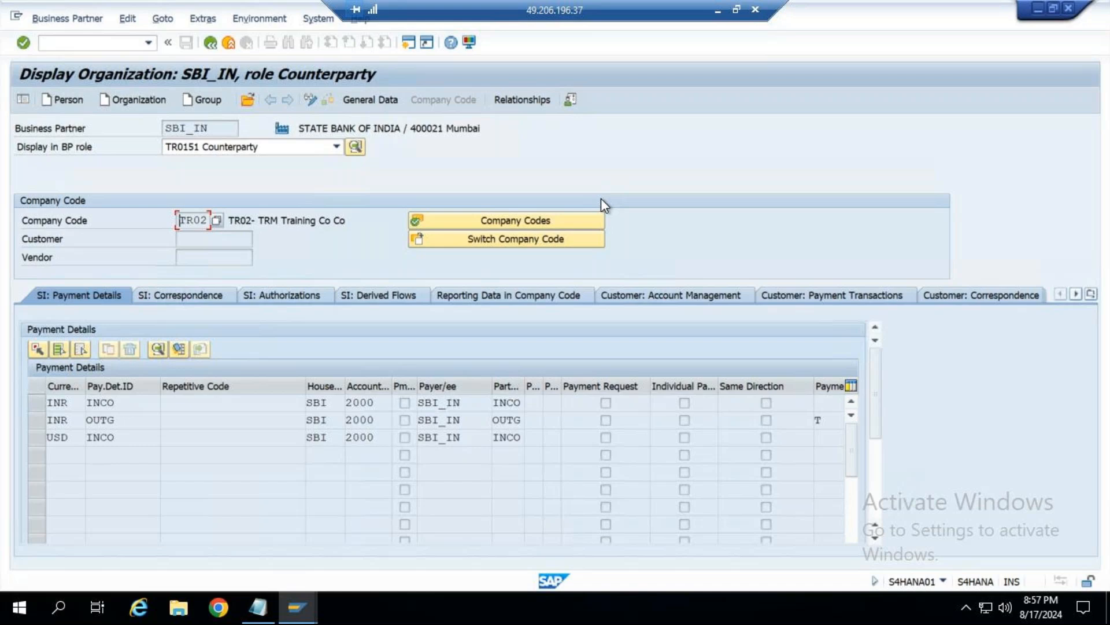
pyautogui.click(175, 294)
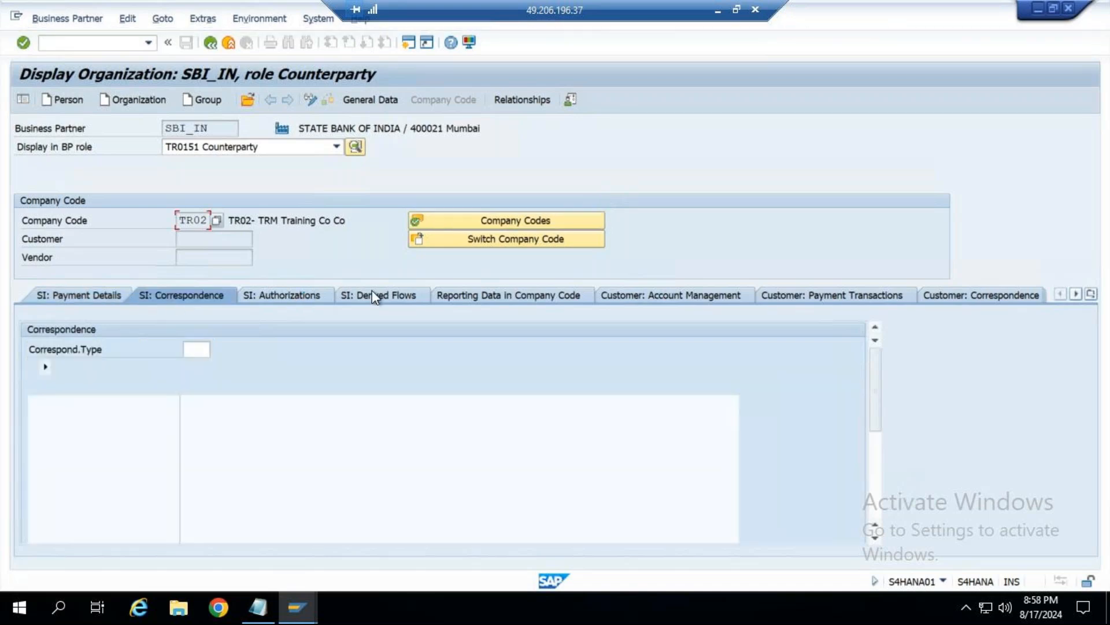
pyautogui.click(316, 296)
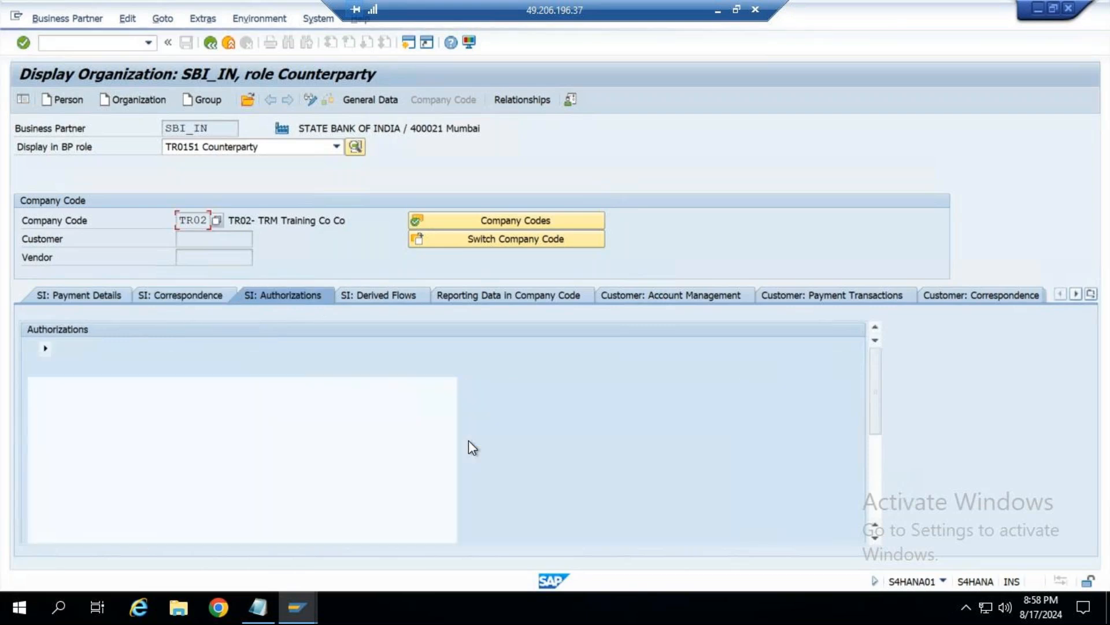
# Switch to change mode, withdraw the Securities, Derivatives and Trade Finance authorizations, save the partner, and return to its payment details
pyautogui.moveTo(209, 128); pyautogui.dragTo(108, 131)
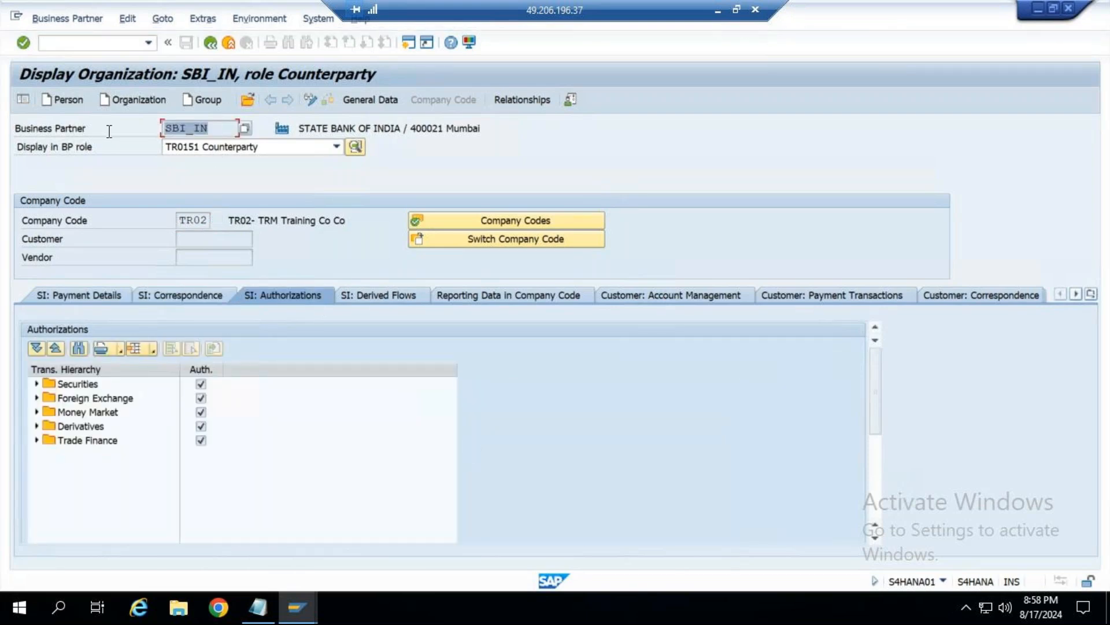
pyautogui.click(312, 99)
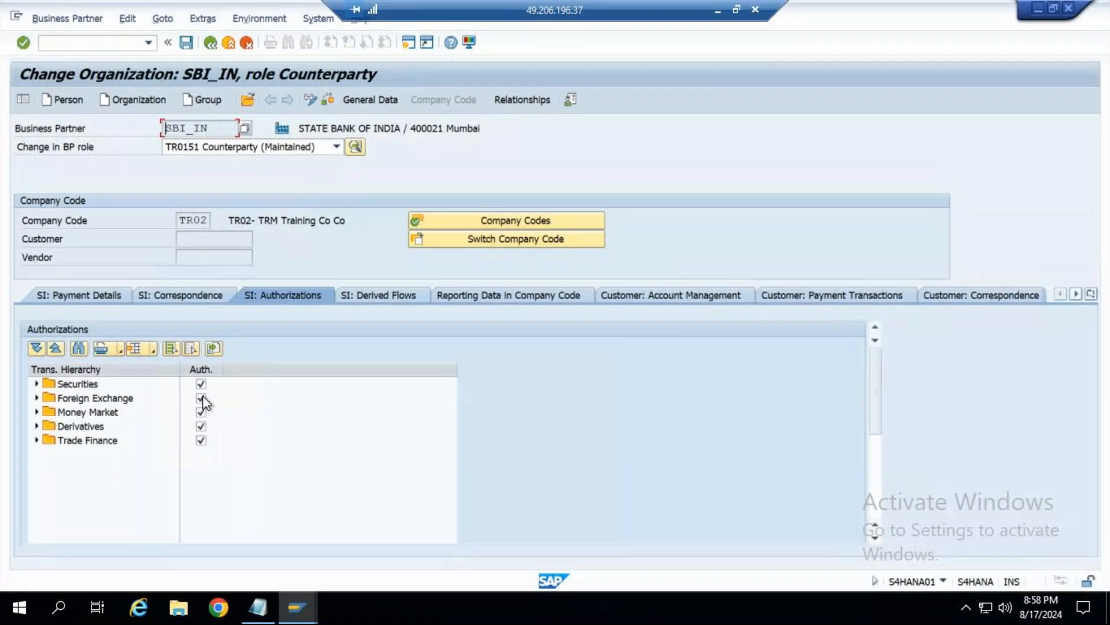
pyautogui.click(201, 383)
pyautogui.click(202, 413)
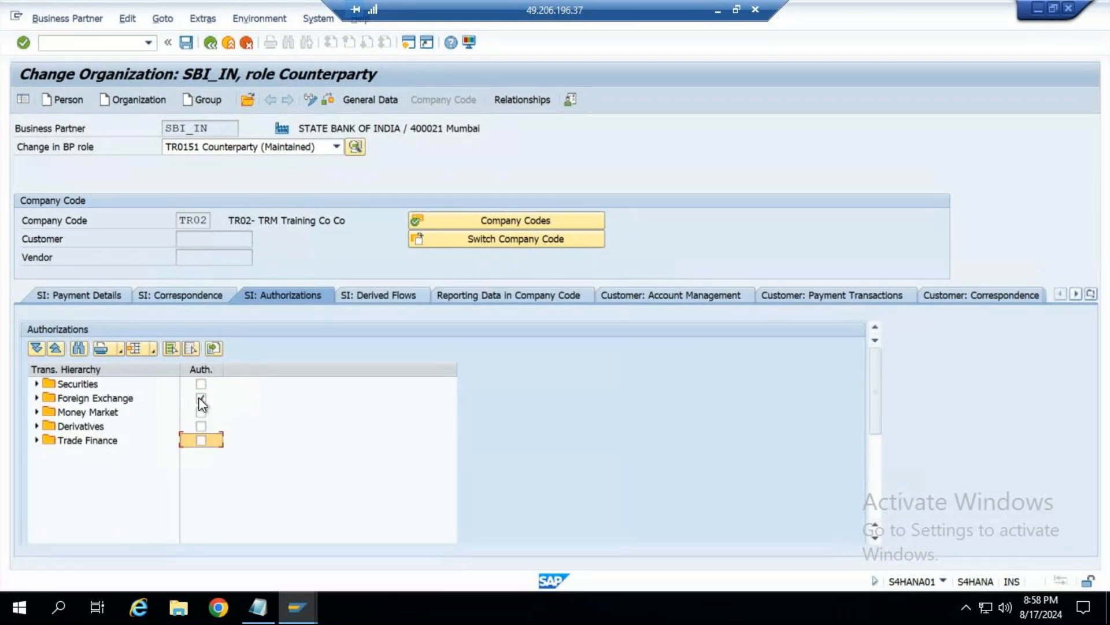
pyautogui.click(201, 412)
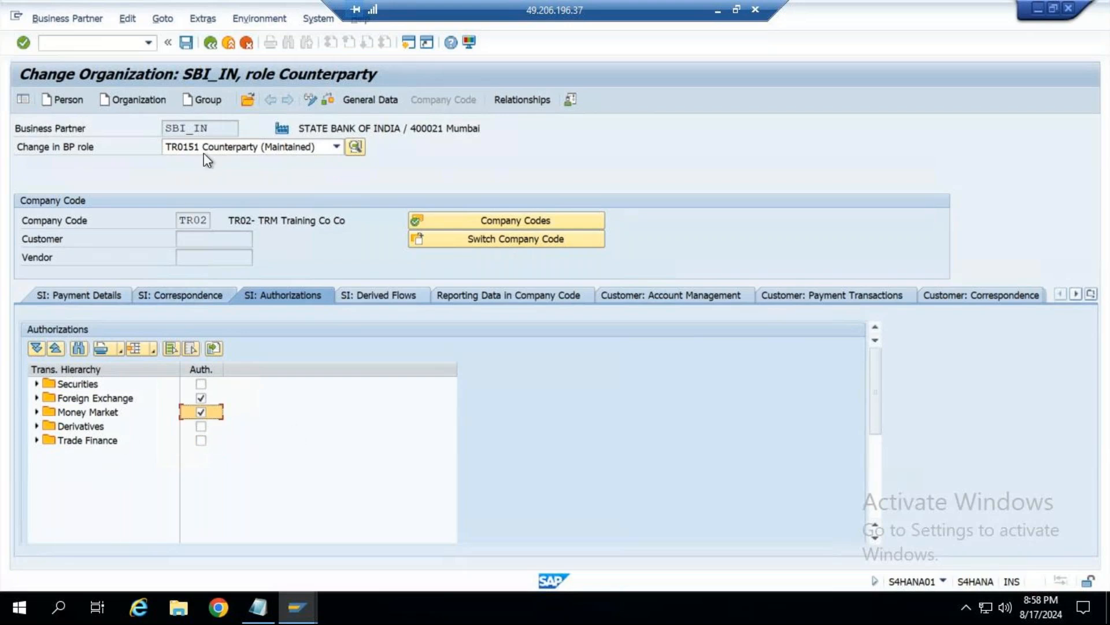
pyautogui.click(190, 42)
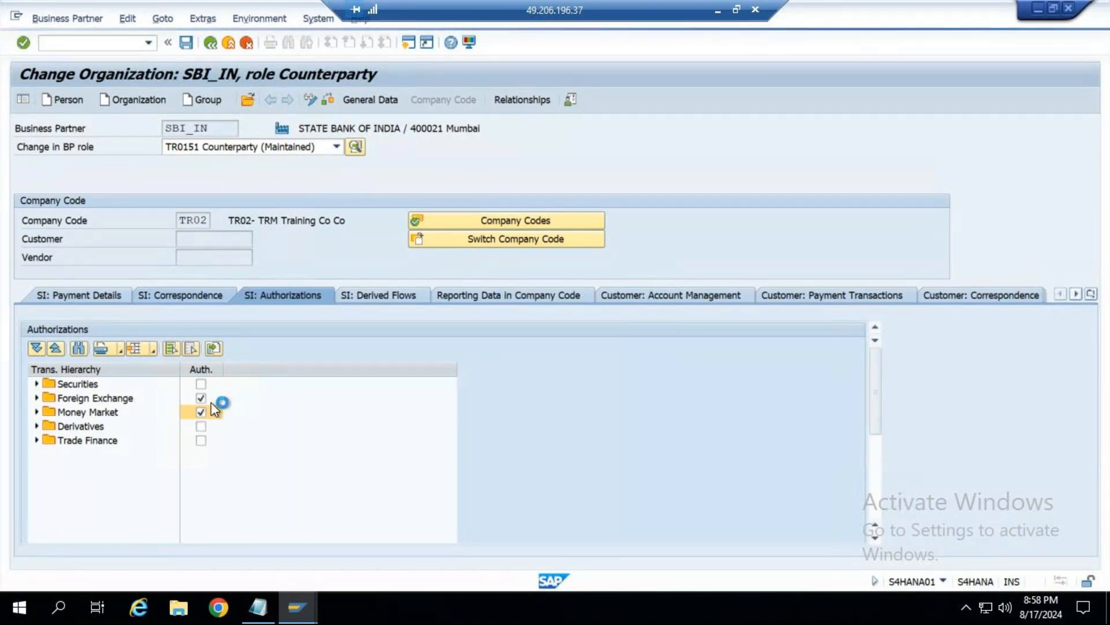
pyautogui.click(198, 397)
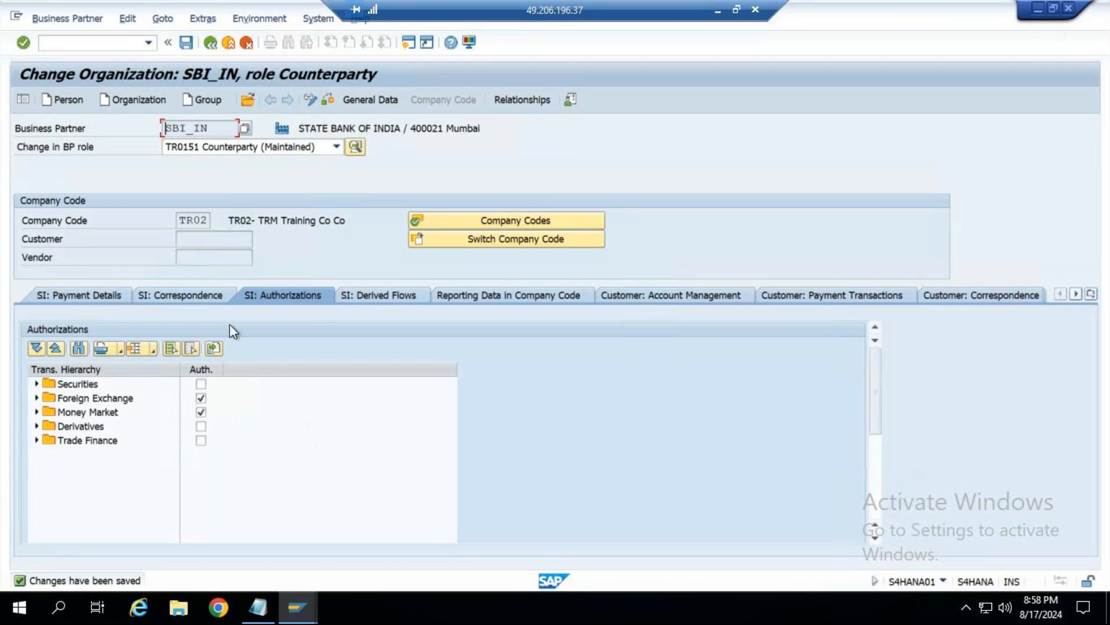
pyautogui.click(110, 294)
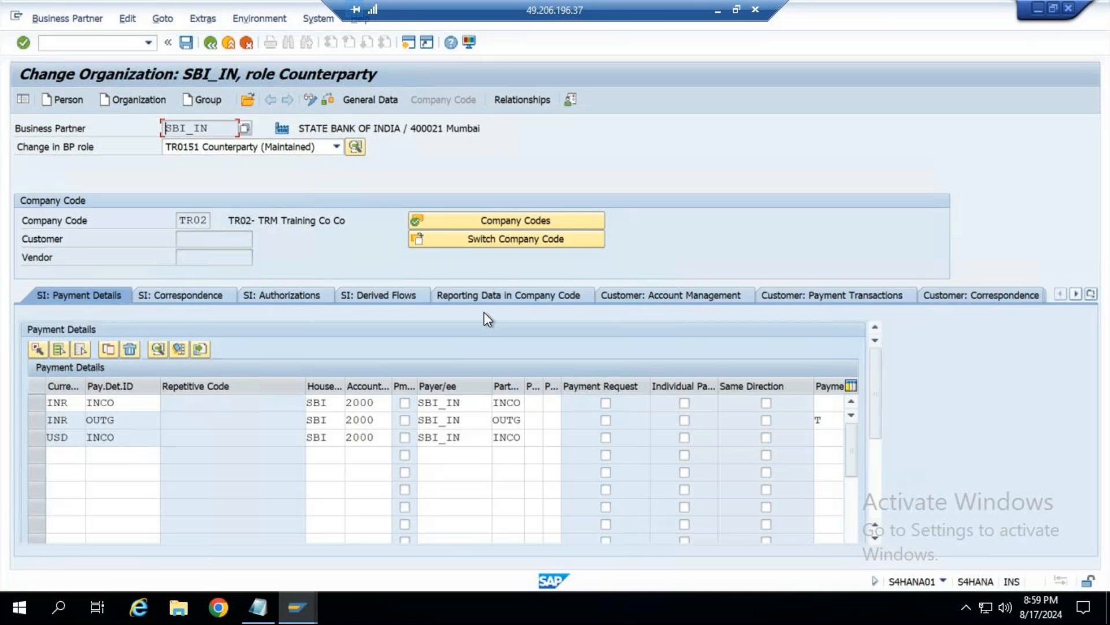
# Start the SPRO transaction in a new session with /ospro and display the SAP Reference IMG
pyautogui.click(115, 42)
pyautogui.write('/s')
pyautogui.press('BackSpace')
pyautogui.write('ospro')
pyautogui.press('Return')
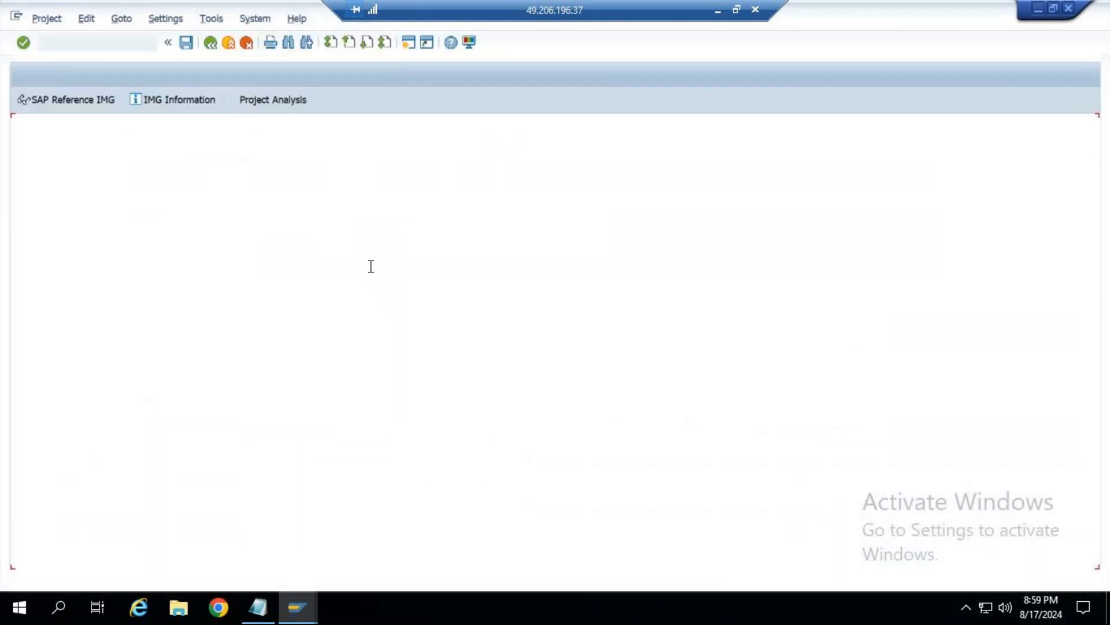
pyautogui.click(92, 103)
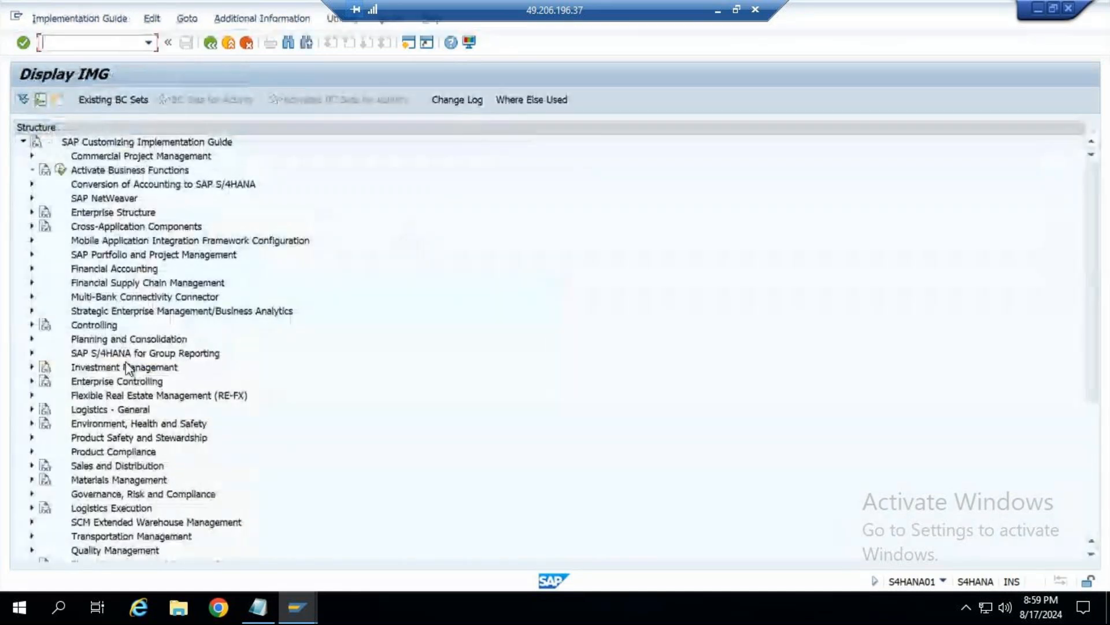
# Expand the IMG path Financial Supply Chain Management, Treasury and Risk Management, Transaction Manager
pyautogui.click(32, 283)
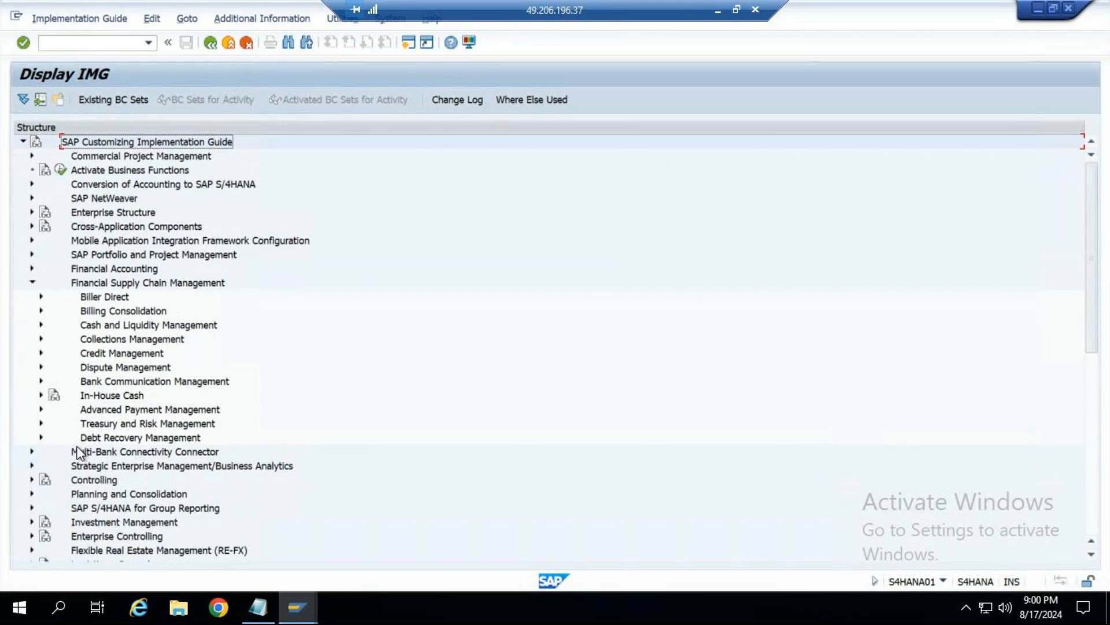
pyautogui.click(155, 423)
pyautogui.click(36, 425)
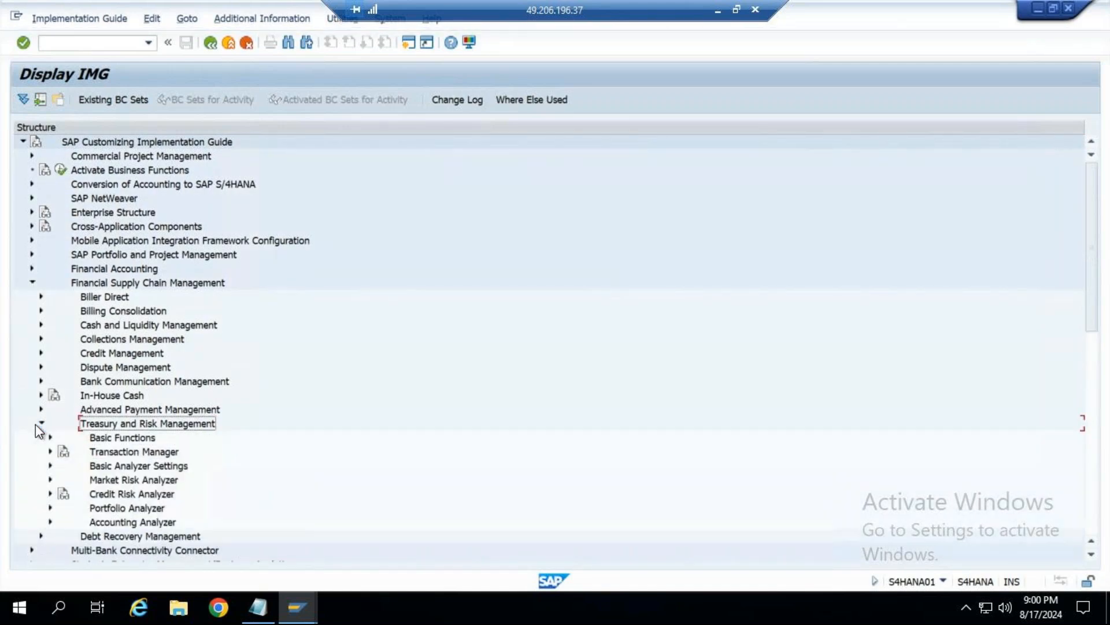
pyautogui.click(48, 451)
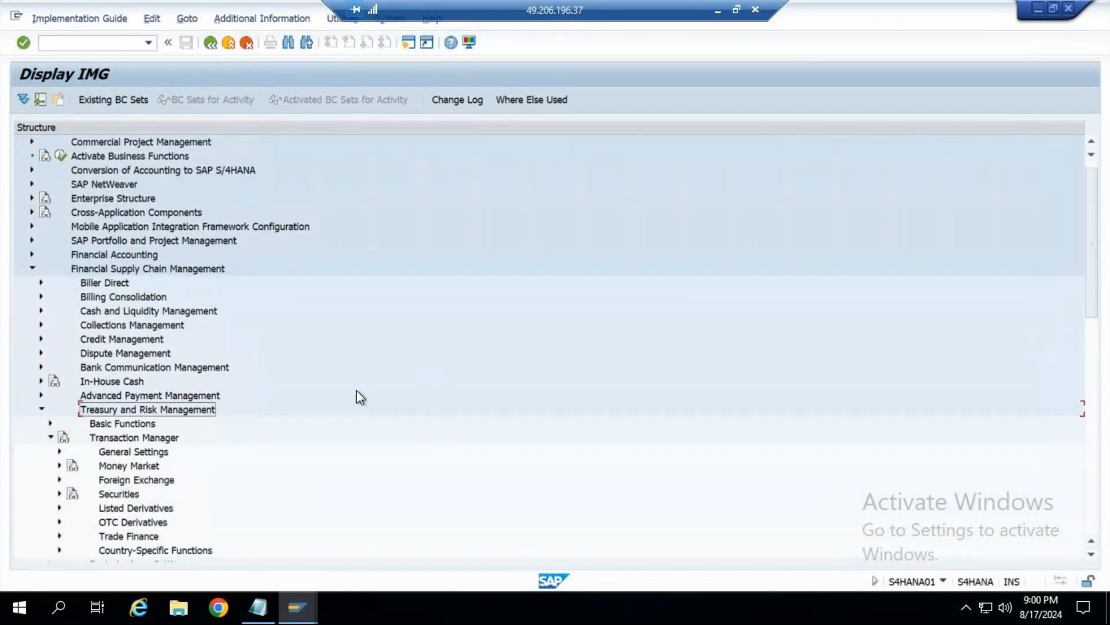
pyautogui.click(38, 411)
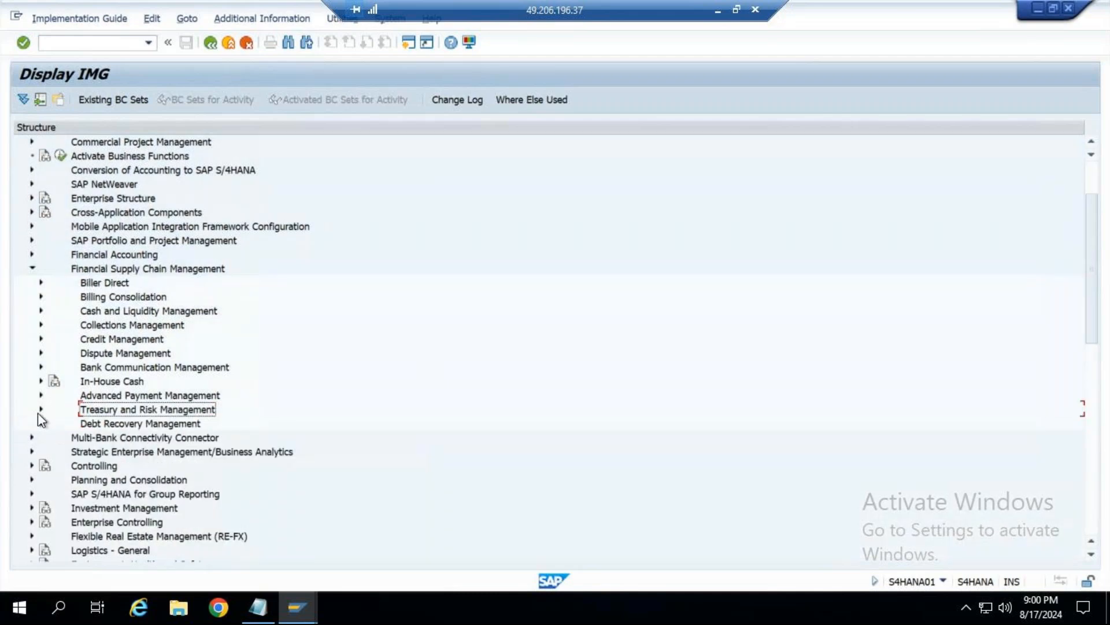
pyautogui.click(39, 411)
pyautogui.click(48, 367)
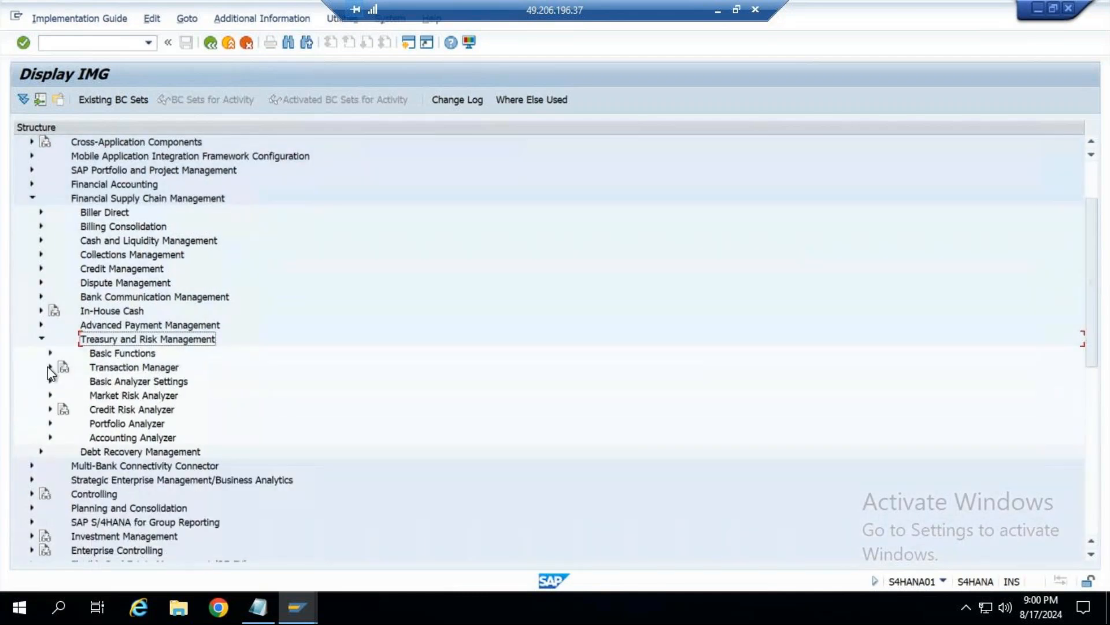
pyautogui.click(49, 352)
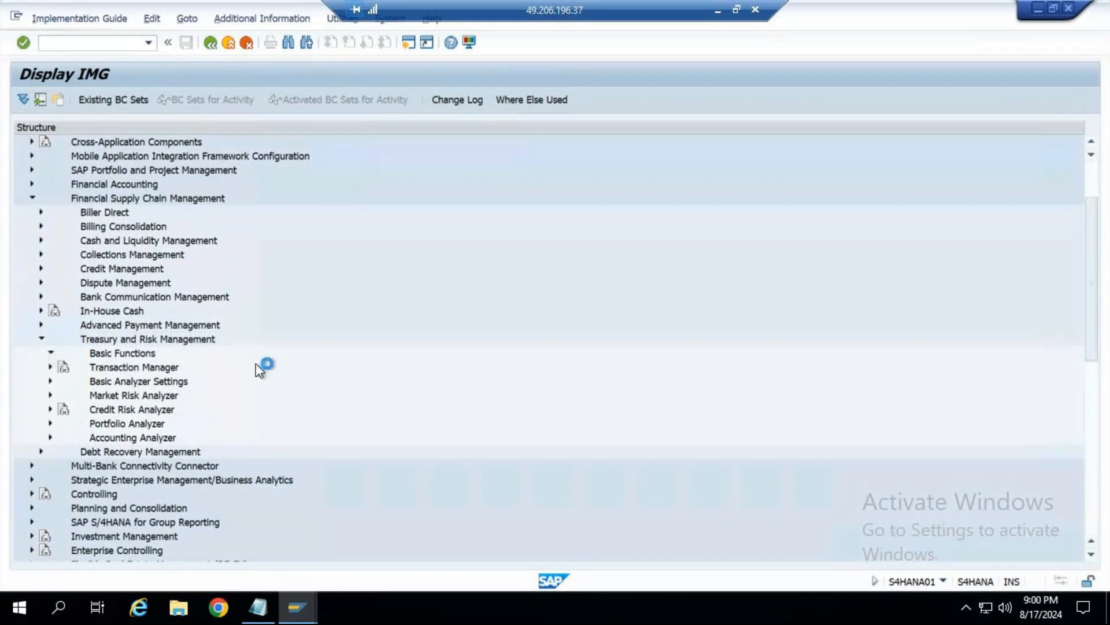
pyautogui.click(49, 348)
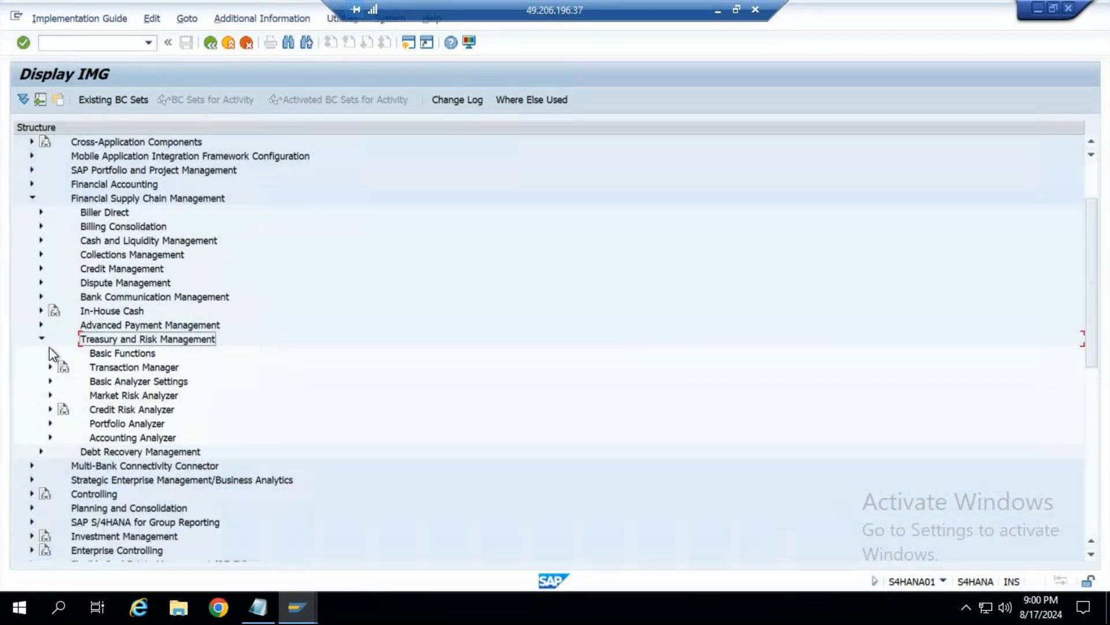
pyautogui.click(55, 367)
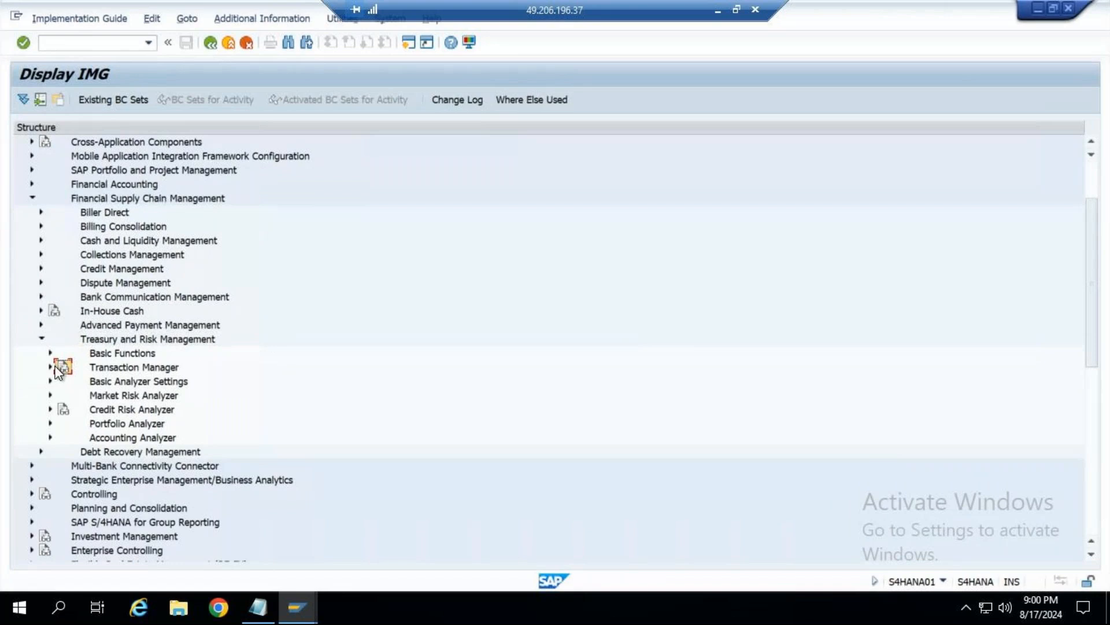
pyautogui.click(51, 367)
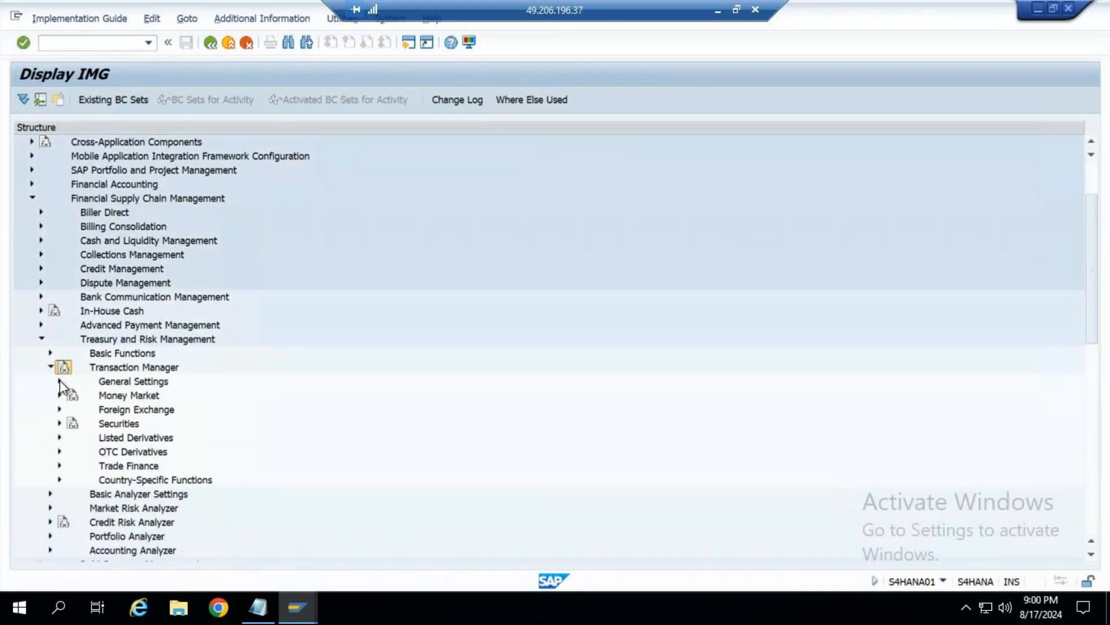
# Review the Organization activities under General Settings and its Accounting node, and select Define Company Code Additional Data
pyautogui.click(60, 381)
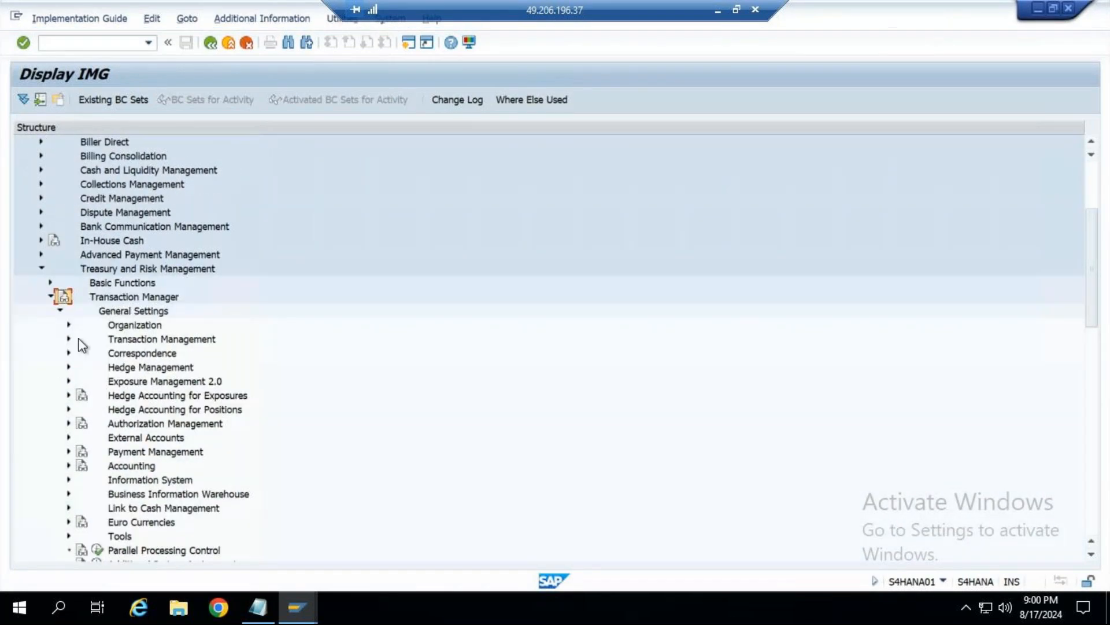
pyautogui.click(69, 325)
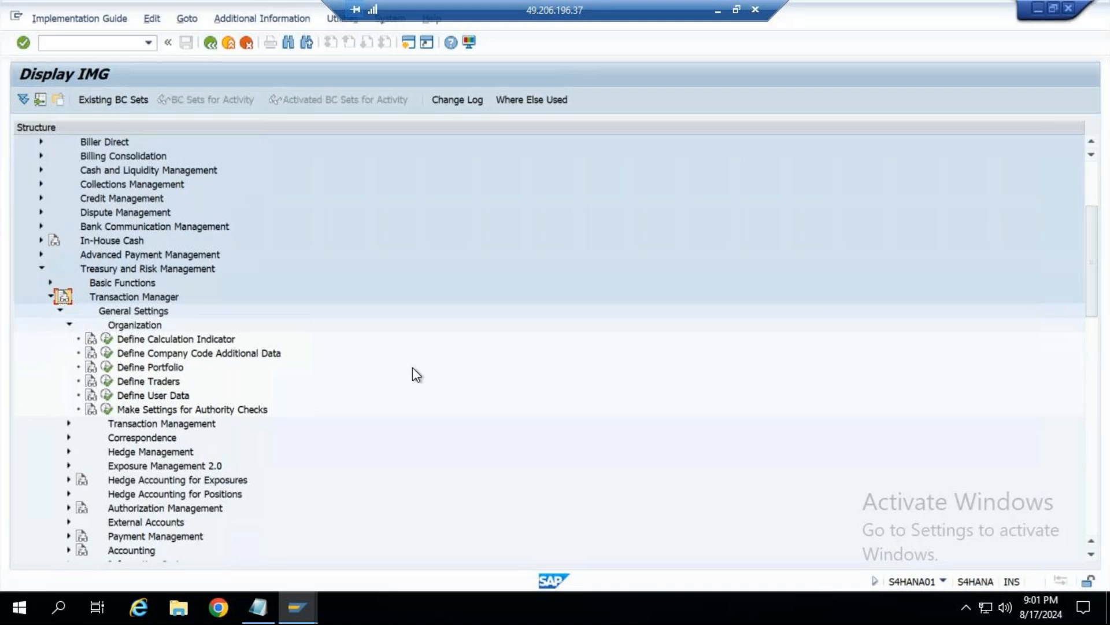
pyautogui.scroll(-2, 250, 426)
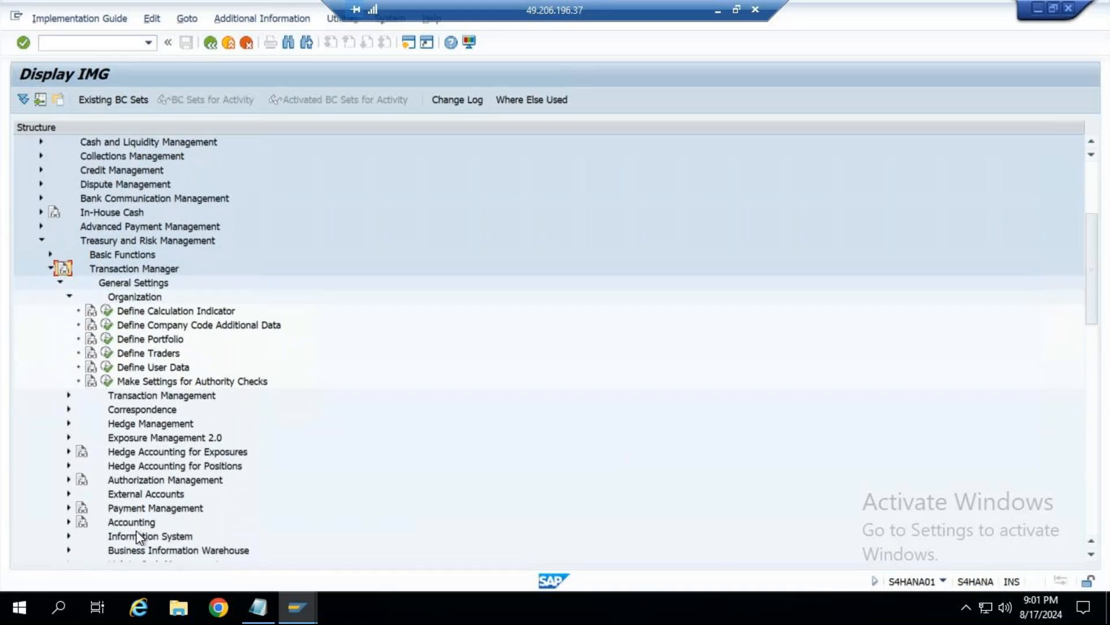
pyautogui.click(67, 522)
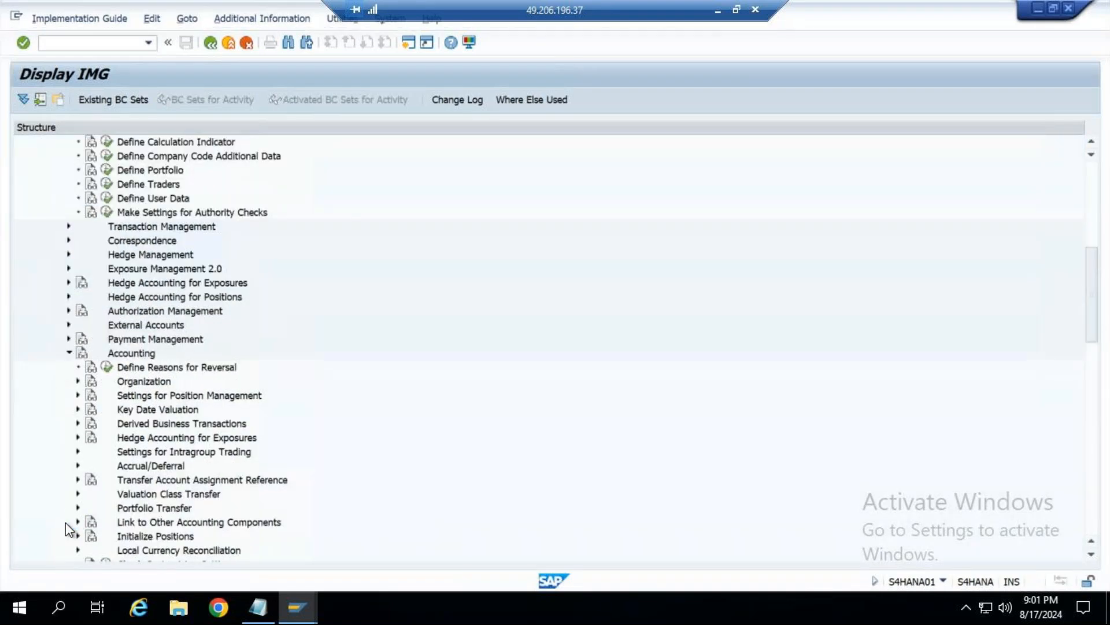
pyautogui.click(79, 381)
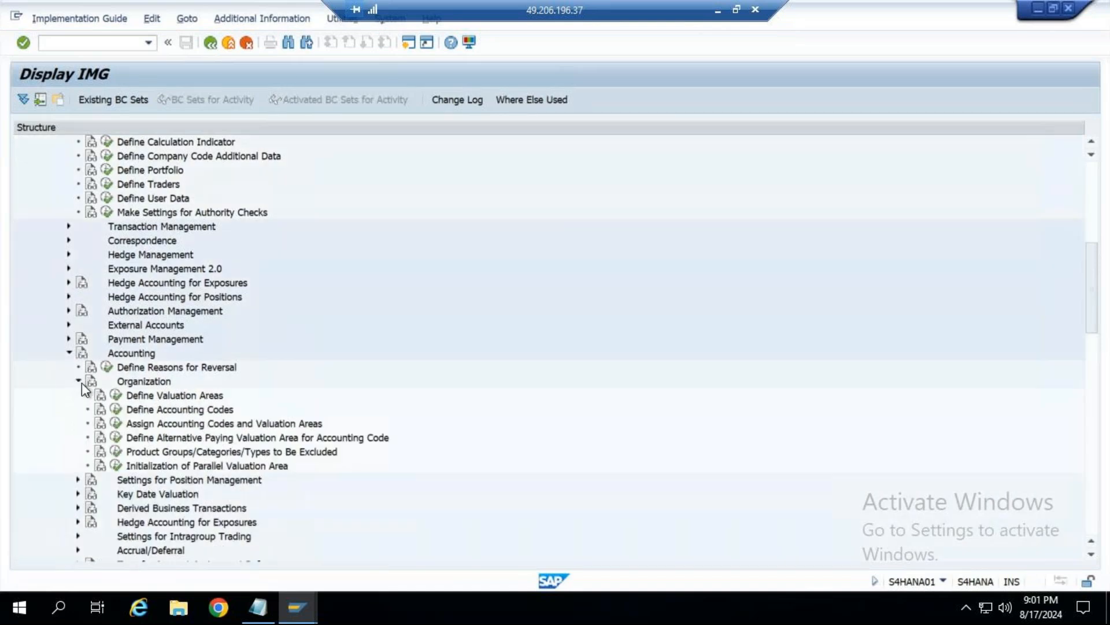
pyautogui.scroll(2, 236, 308)
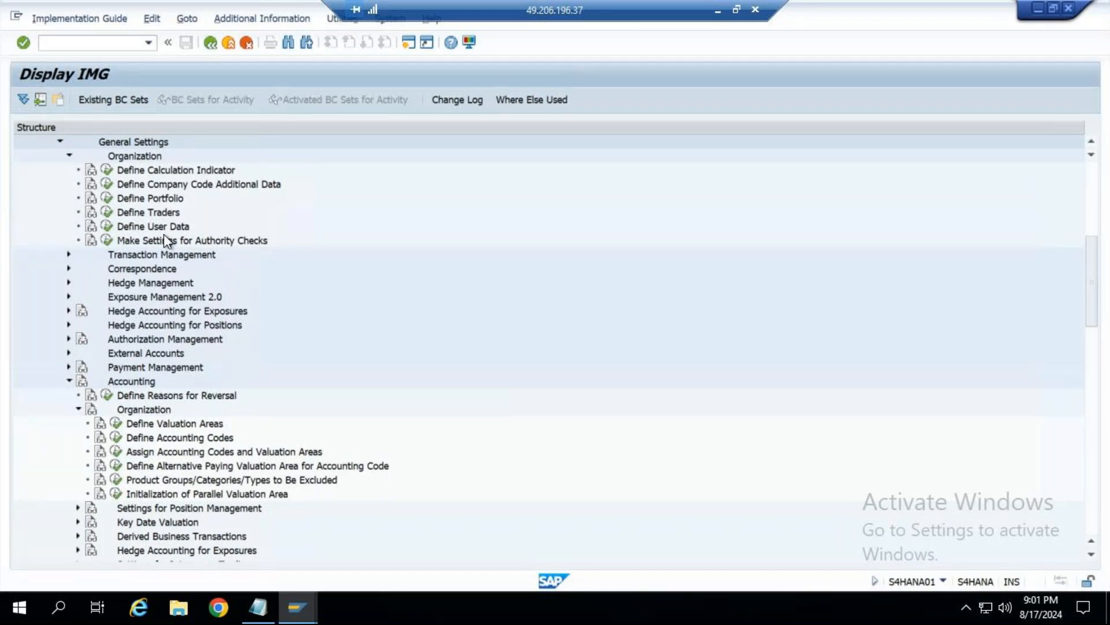
pyautogui.click(203, 183)
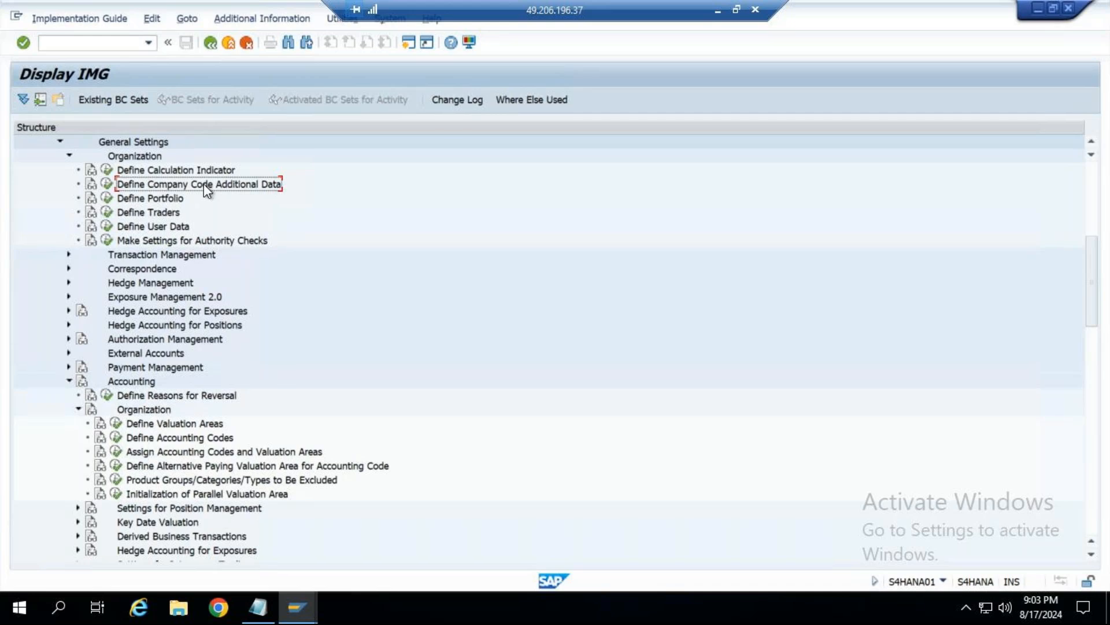
# Collapse General Settings and look through the Transaction Management nodes under Money Market
pyautogui.click(59, 143)
pyautogui.scroll(2, 260, 269)
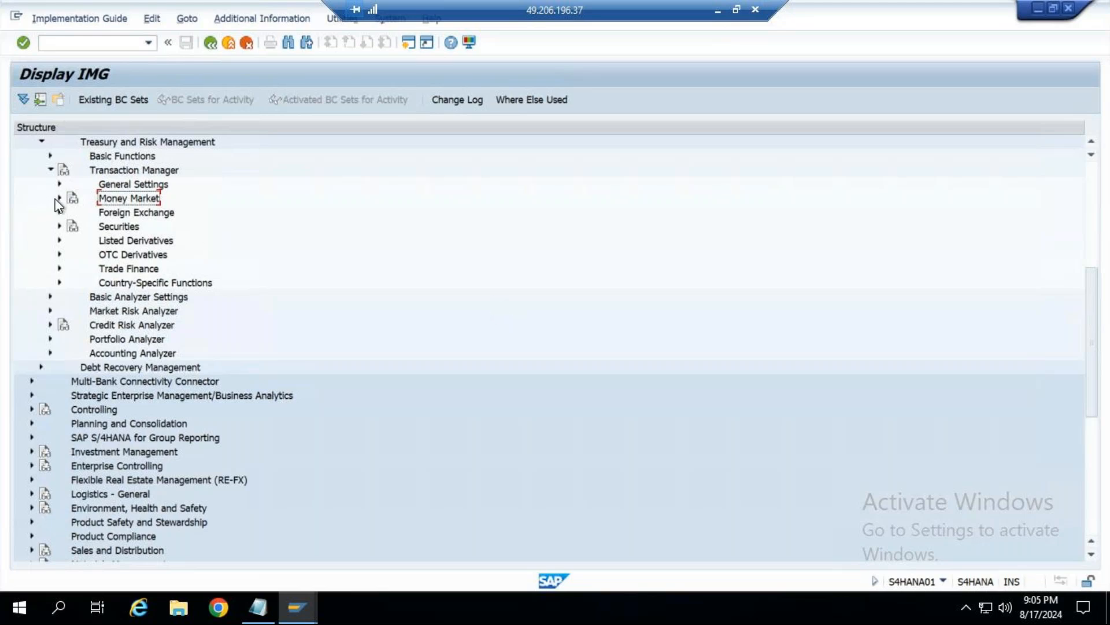
pyautogui.click(112, 214)
pyautogui.click(127, 242)
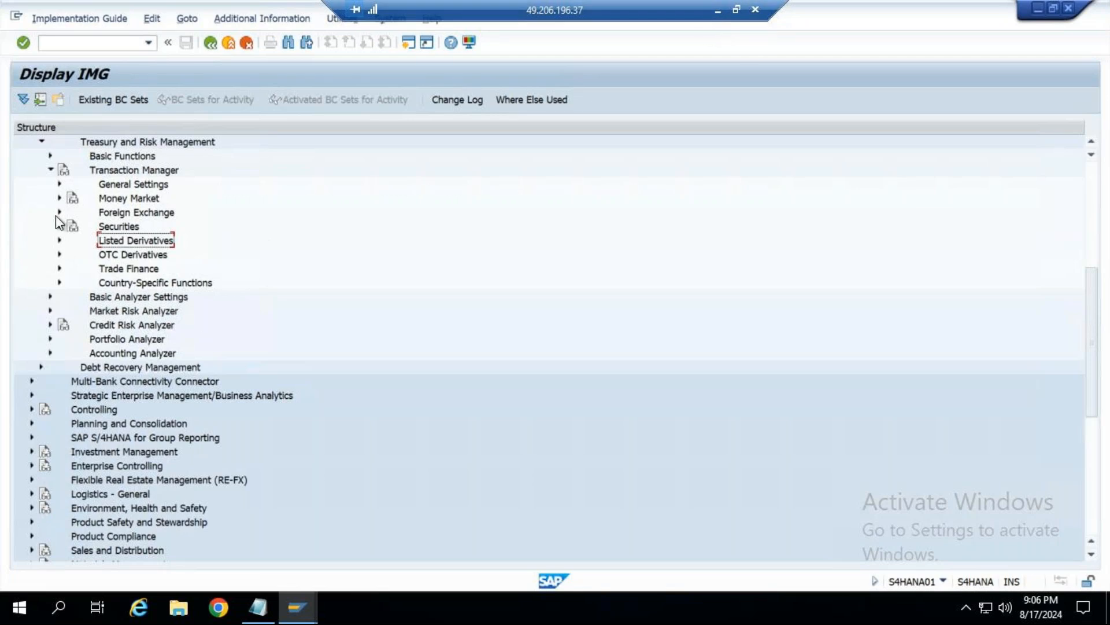
pyautogui.click(58, 198)
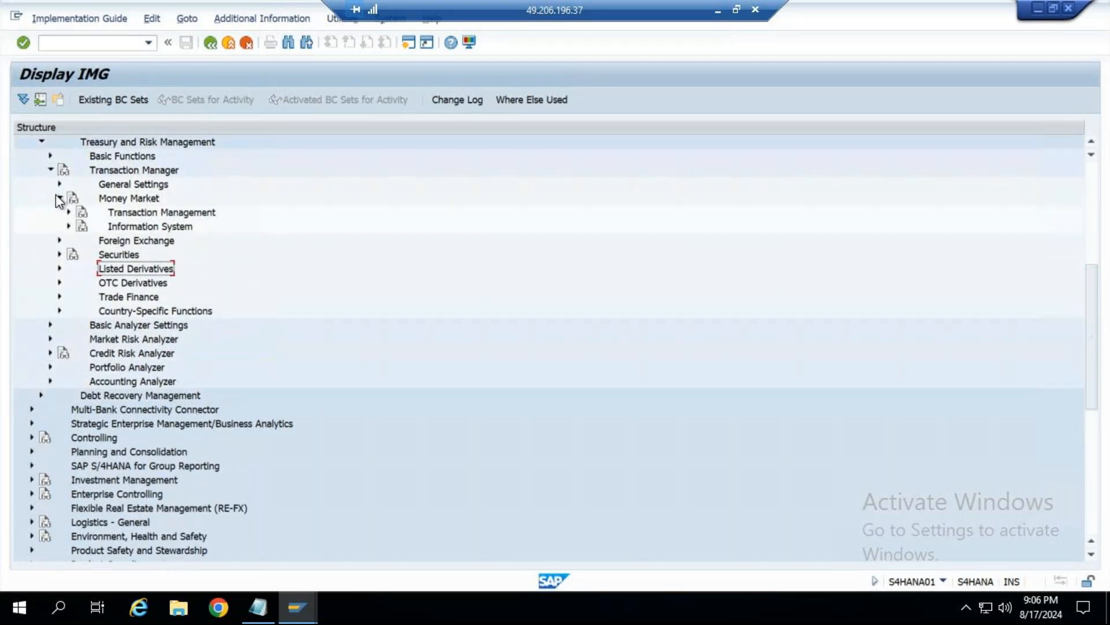
pyautogui.click(68, 212)
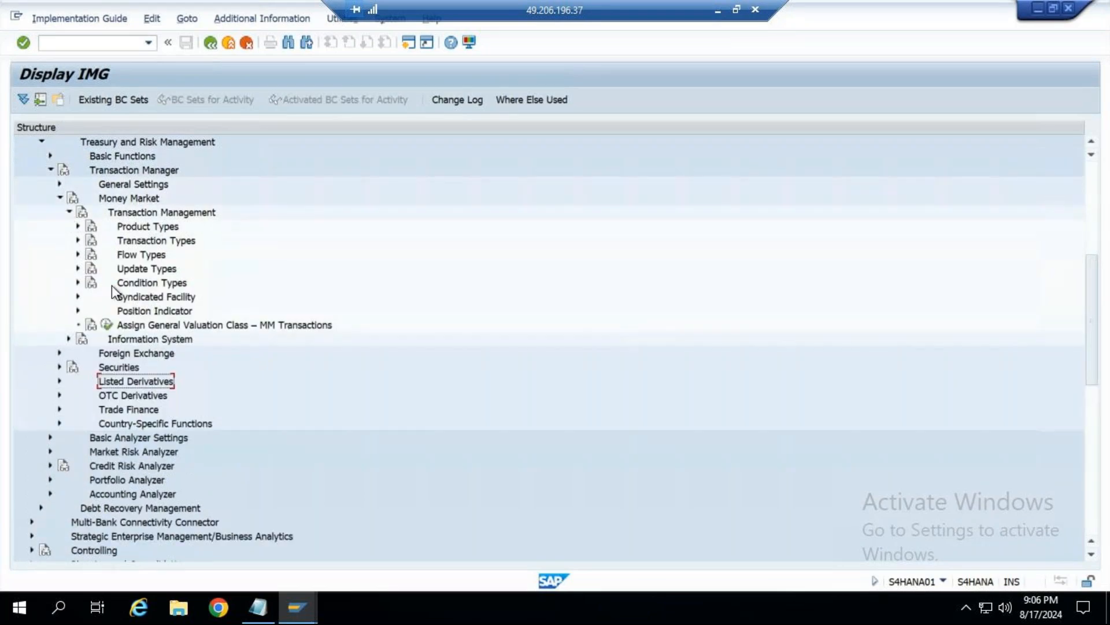
pyautogui.click(59, 198)
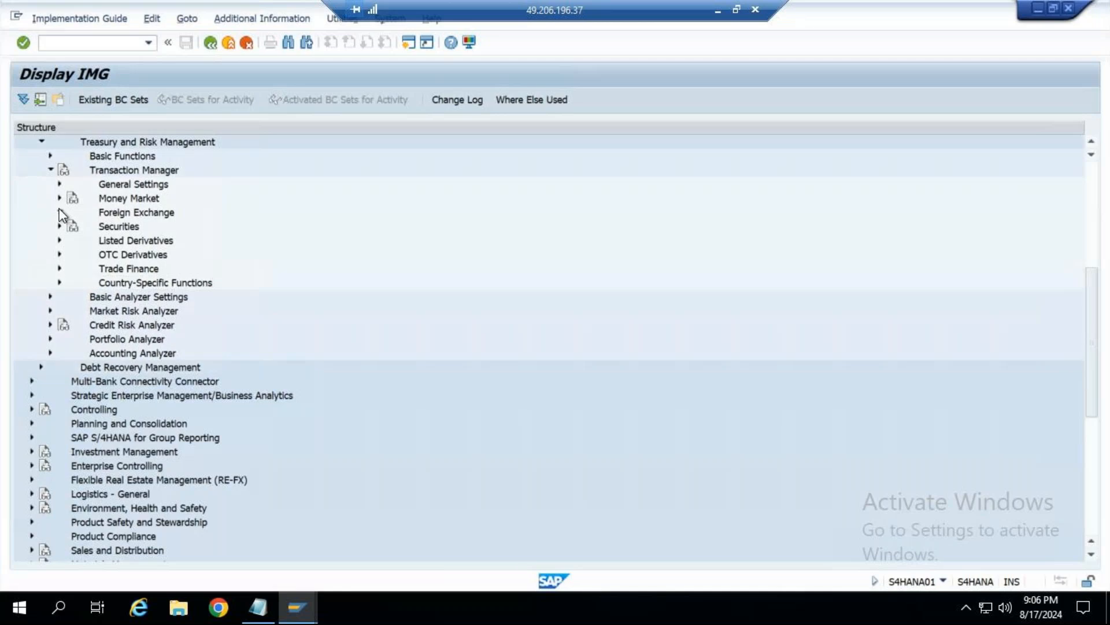
# Look into the Foreign Exchange and Trade Finance nodes, and switch to Treasury PPT.pdf in Adobe Acrobat
pyautogui.click(60, 212)
pyautogui.click(59, 213)
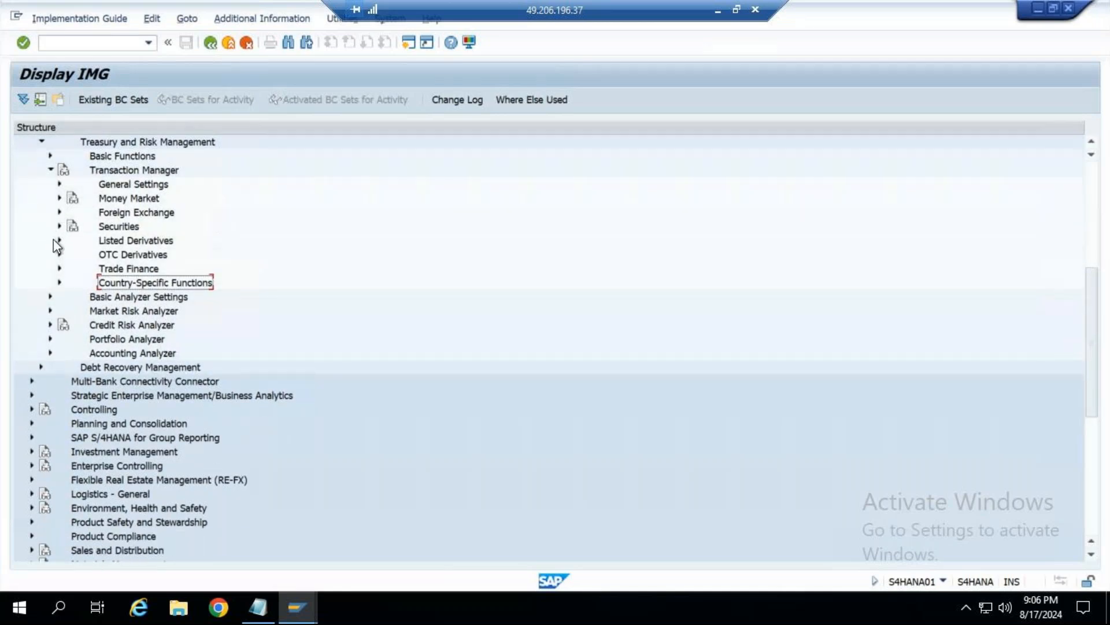
pyautogui.click(59, 269)
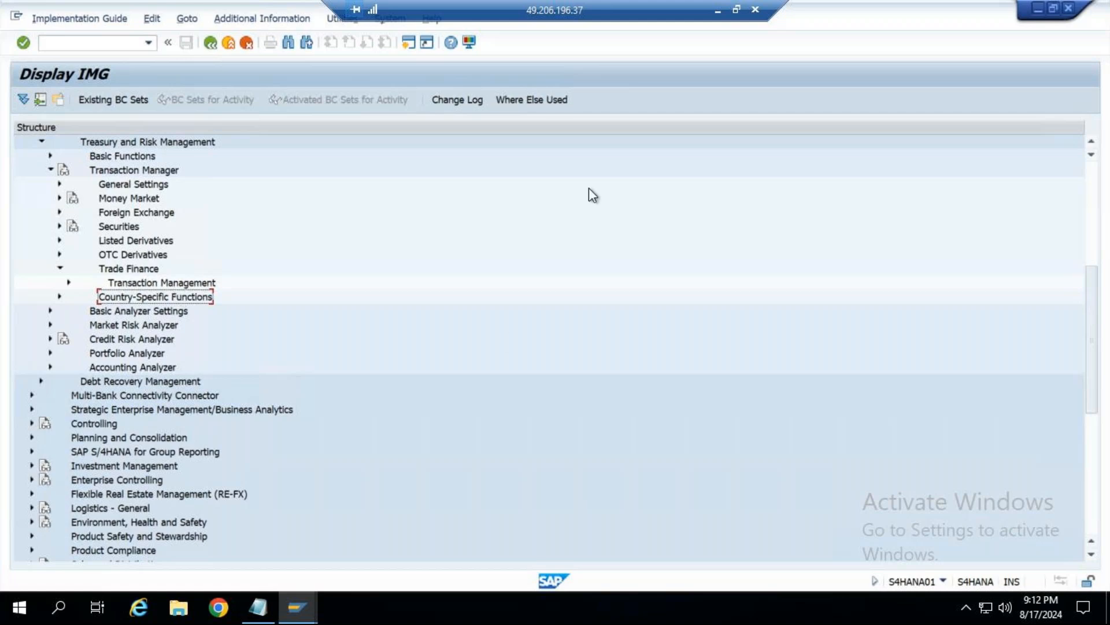
pyautogui.click(719, 14)
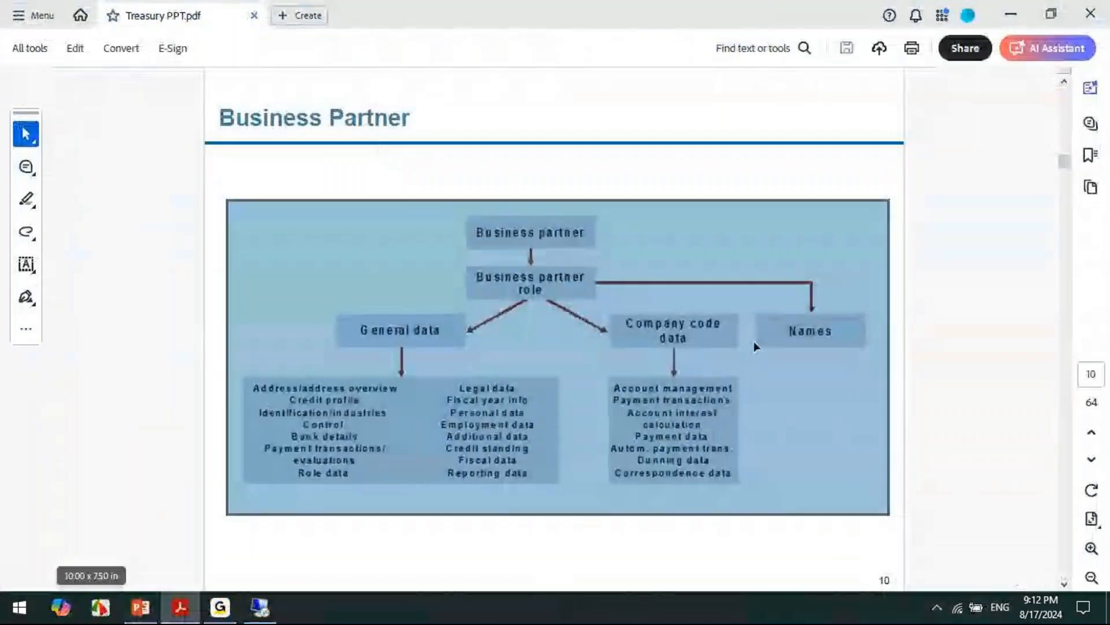